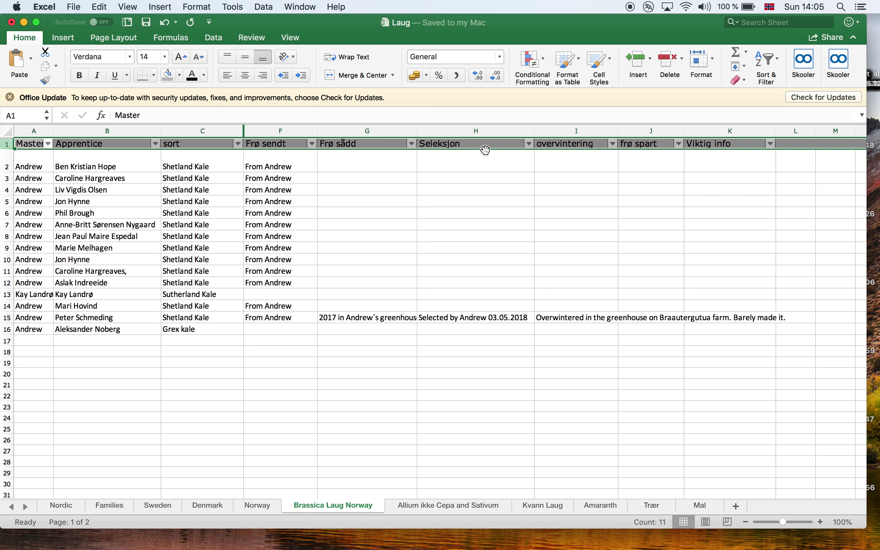
Review the Brassica Laug Norway sheet's columns from Master through Viktig info
{"action": "scroll", "coordinate": [485, 150], "scroll_direction": "right", "scroll_amount": 2}
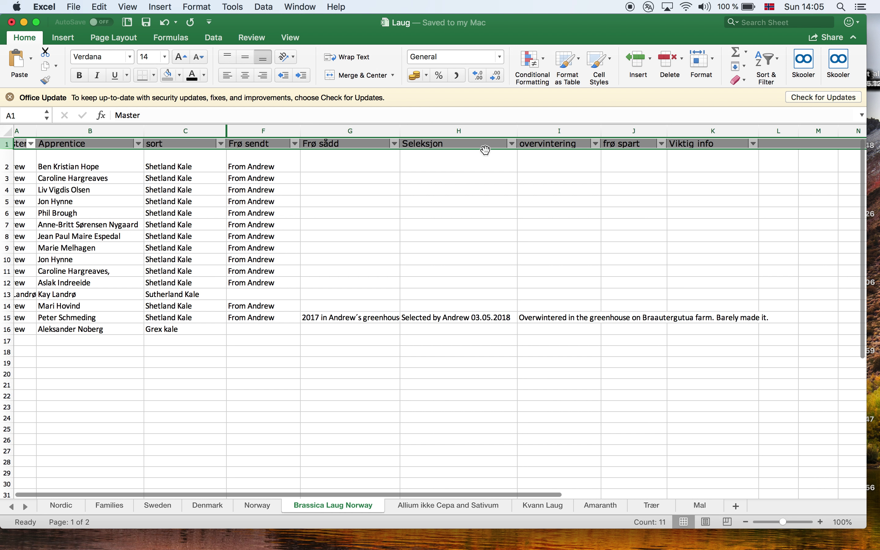
{"action": "scroll", "coordinate": [485, 150], "scroll_direction": "right", "scroll_amount": 6}
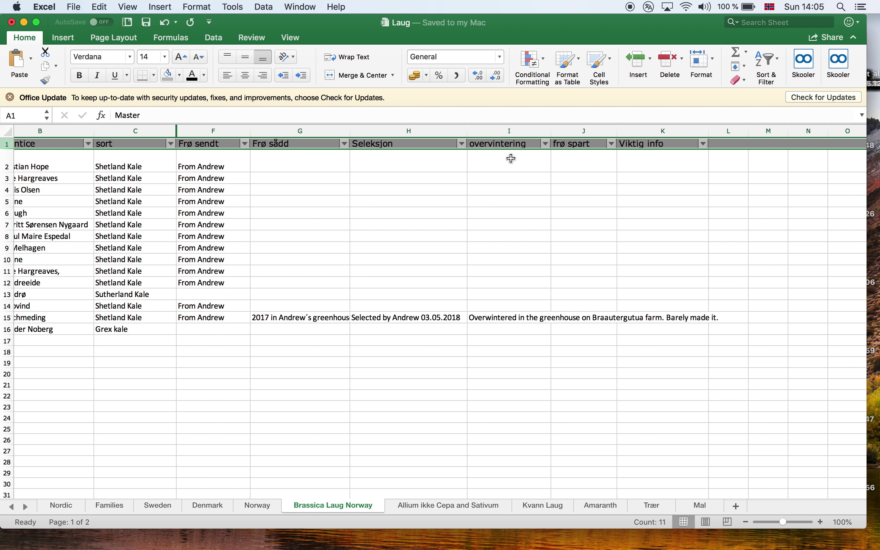
{"action": "scroll", "coordinate": [511, 159], "scroll_direction": "right", "scroll_amount": 3}
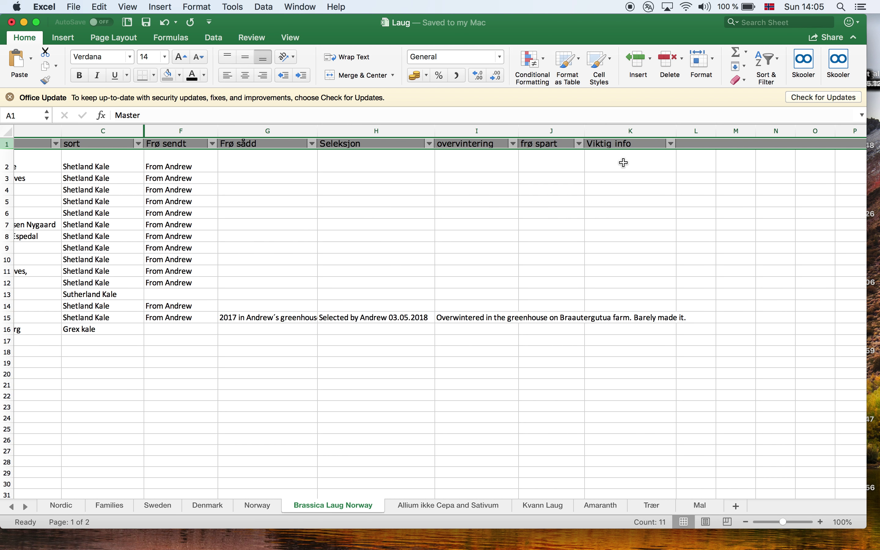
{"action": "scroll", "coordinate": [624, 162], "scroll_direction": "left", "scroll_amount": 5}
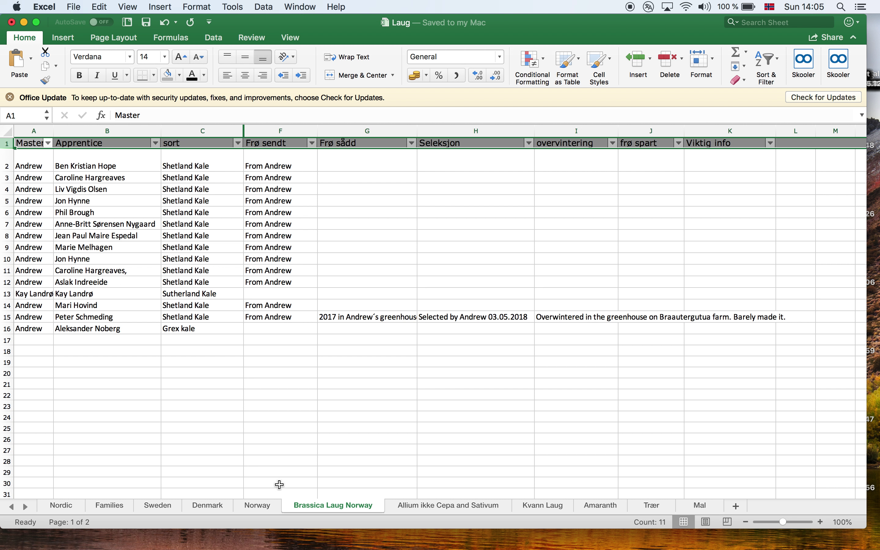
Open the Allium ikke Cepa and Sativum sheet and review its columns from Master through other important information
{"action": "left_click", "coordinate": [424, 510]}
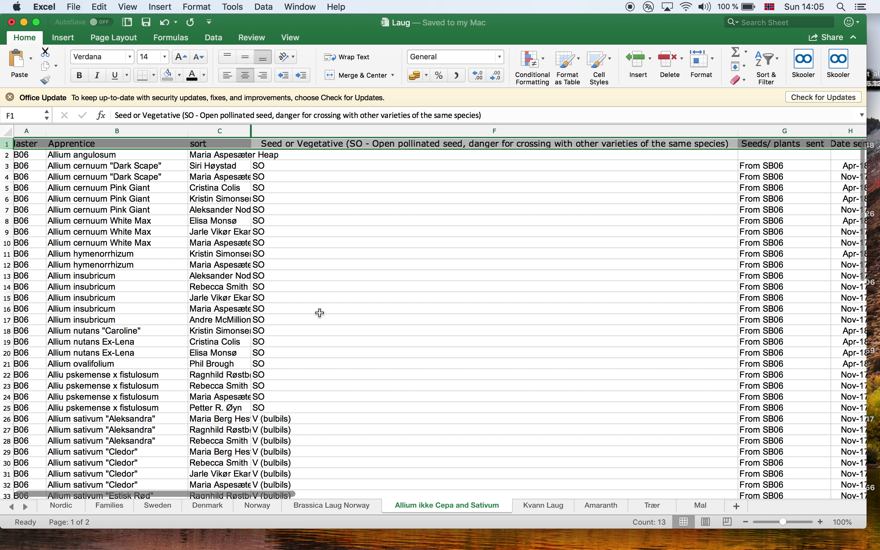
{"action": "scroll", "coordinate": [319, 313], "scroll_direction": "left", "scroll_amount": 2}
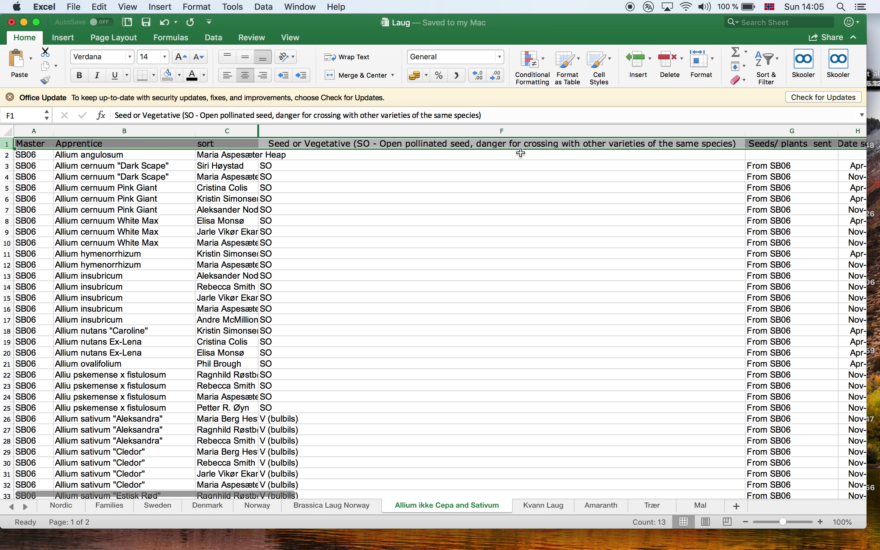
{"action": "scroll", "coordinate": [520, 153], "scroll_direction": "right", "scroll_amount": 8}
{"action": "scroll", "coordinate": [588, 156], "scroll_direction": "left", "scroll_amount": 8}
{"action": "scroll", "coordinate": [374, 166], "scroll_direction": "right", "scroll_amount": 15}
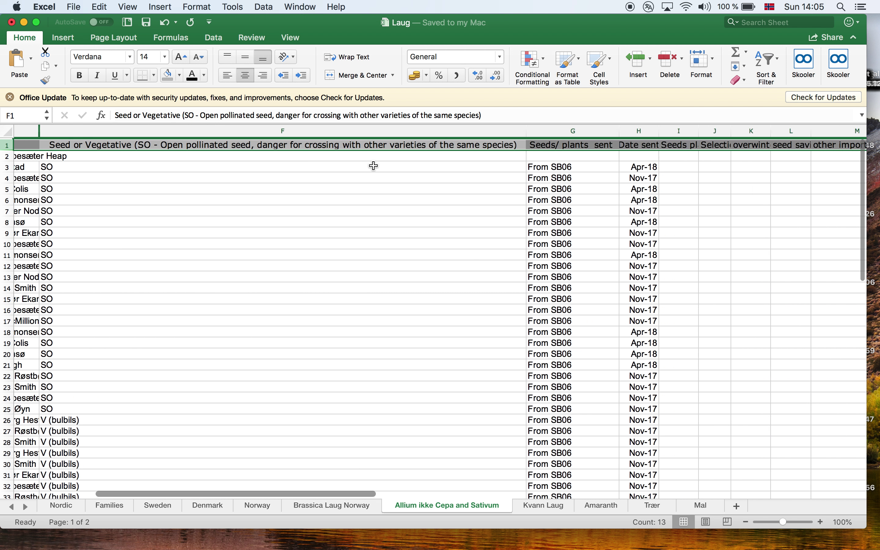
{"action": "scroll", "coordinate": [374, 165], "scroll_direction": "right", "scroll_amount": 3}
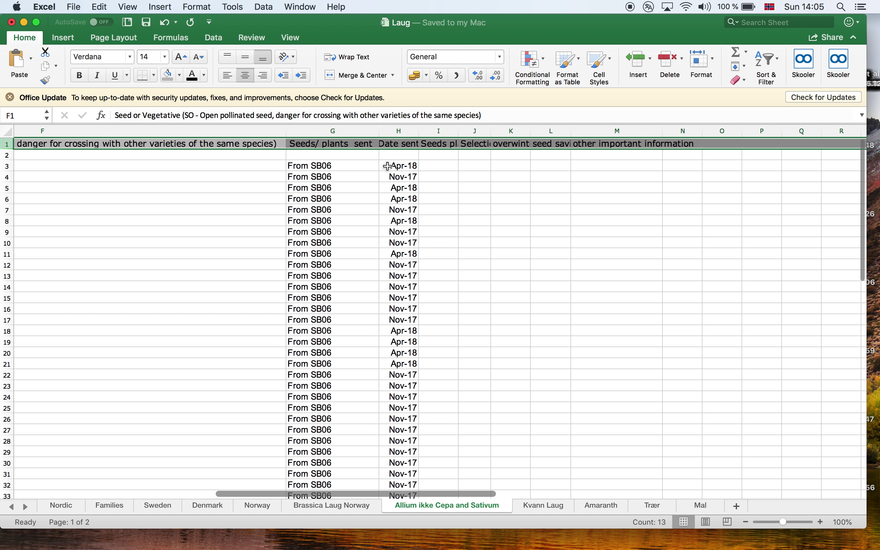
{"action": "scroll", "coordinate": [694, 165], "scroll_direction": "left", "scroll_amount": 18}
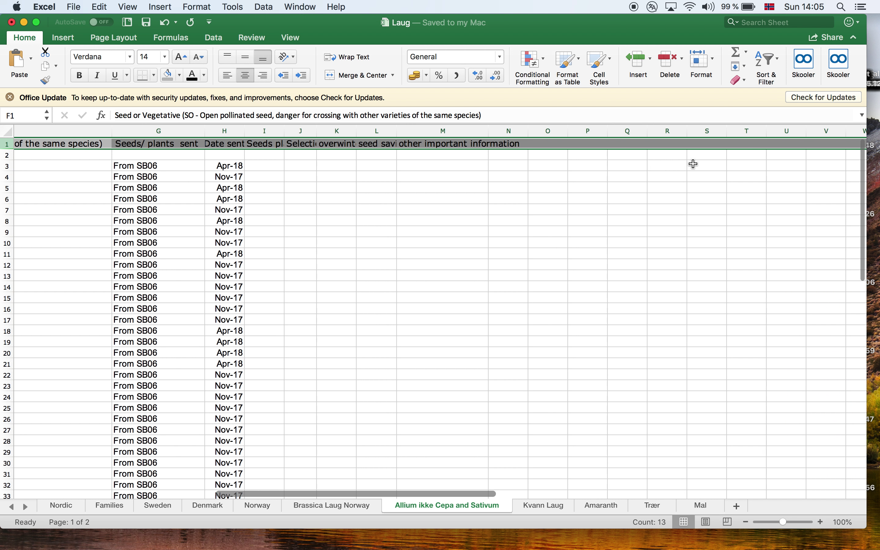
{"action": "scroll", "coordinate": [694, 164], "scroll_direction": "up", "scroll_amount": 1}
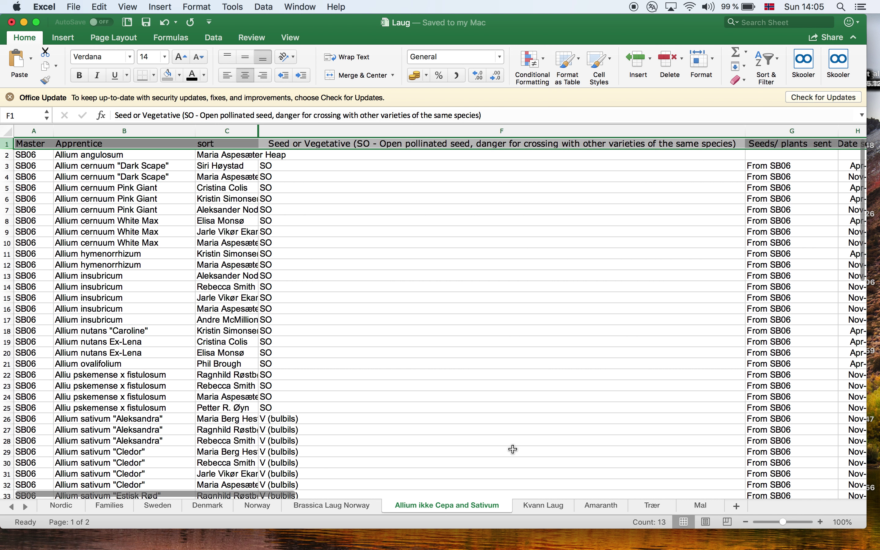
Look through the Brassica Laug Norway, Kvann Laug, Amaranth and Trær sheets, ending on the Allium ikke Cepa and Sativum sheet
{"action": "left_click", "coordinate": [364, 505]}
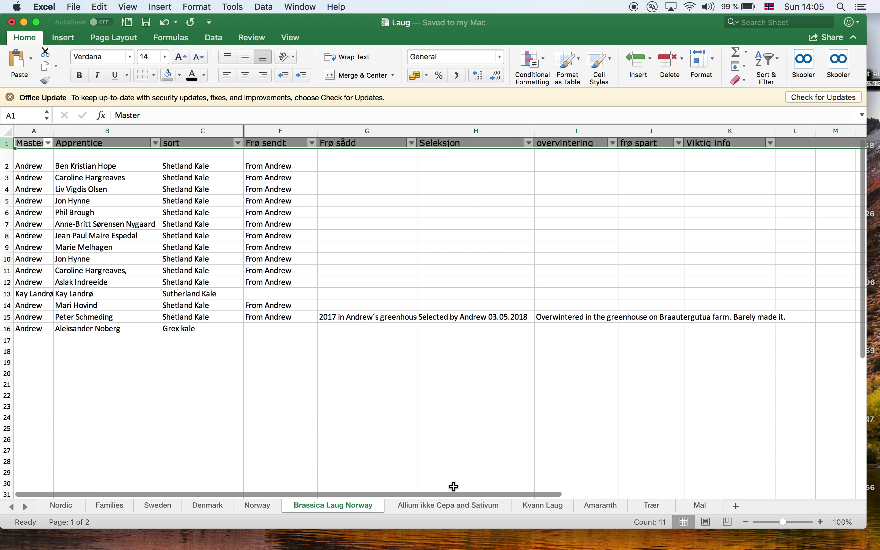
{"action": "left_click", "coordinate": [460, 506]}
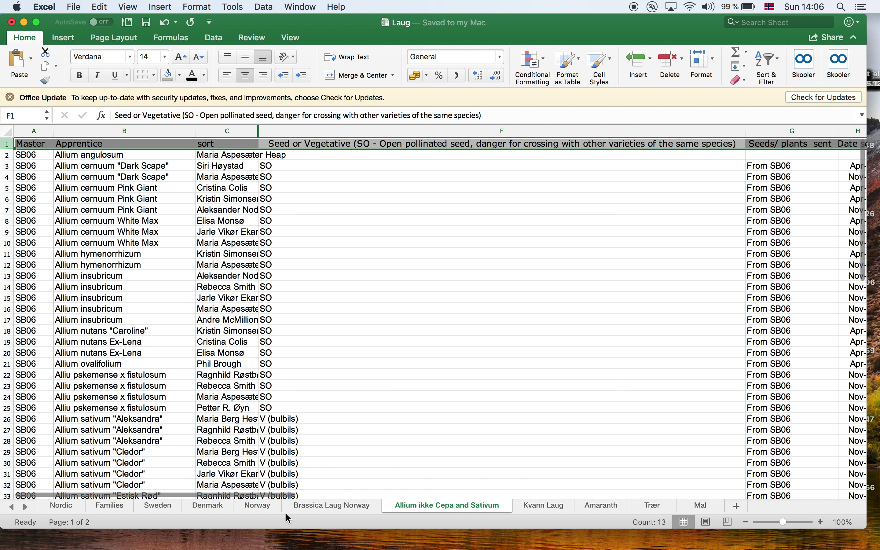
{"action": "left_click", "coordinate": [543, 506]}
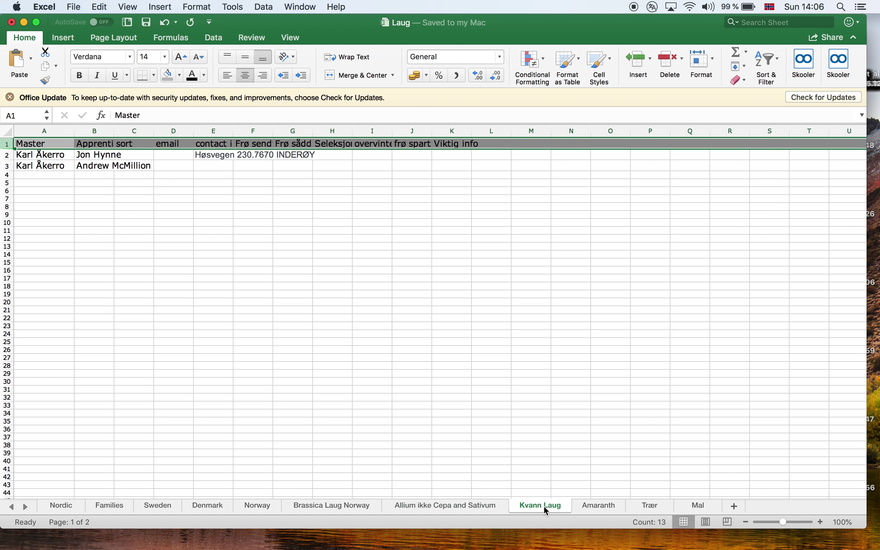
{"action": "left_click", "coordinate": [598, 507]}
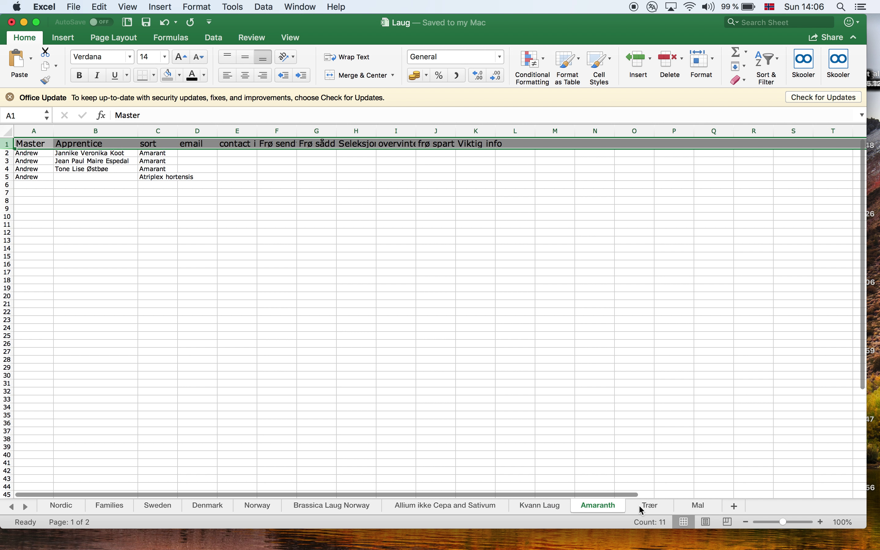
{"action": "left_click", "coordinate": [649, 507]}
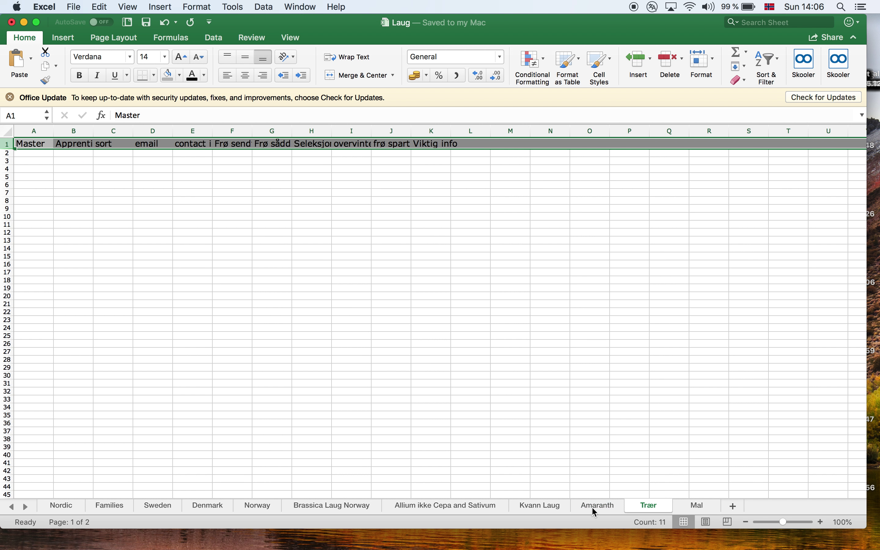
{"action": "left_click", "coordinate": [452, 506]}
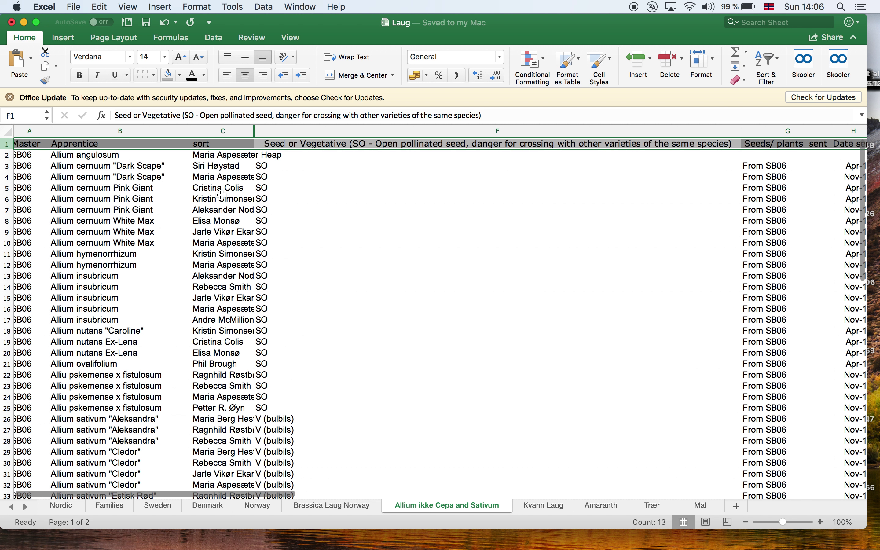
Switch to the presentation to check the Brassica Laug slide and the one after it, and return to the Laug workbook
{"action": "key", "text": "ctrl+Right"}
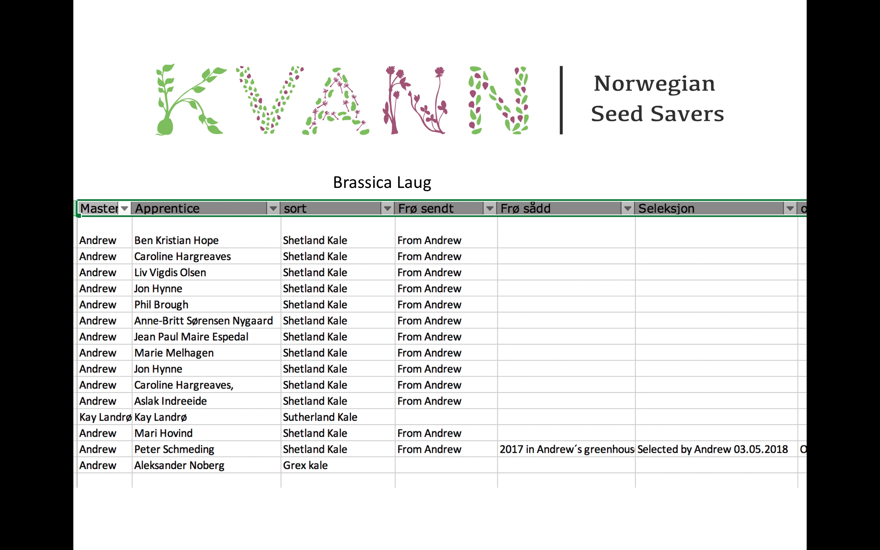
{"action": "key", "text": "Right"}
{"action": "key", "text": "Left"}
{"action": "key", "text": "ctrl+Left"}
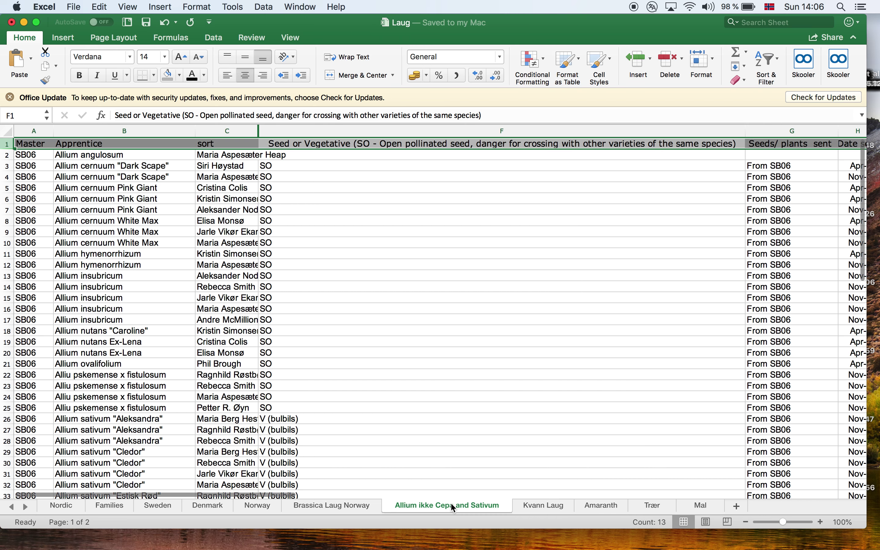
Copy the entire Allium ikke Cepa and Sativum sheet into a new blank workbook
{"action": "key", "text": "super+a"}
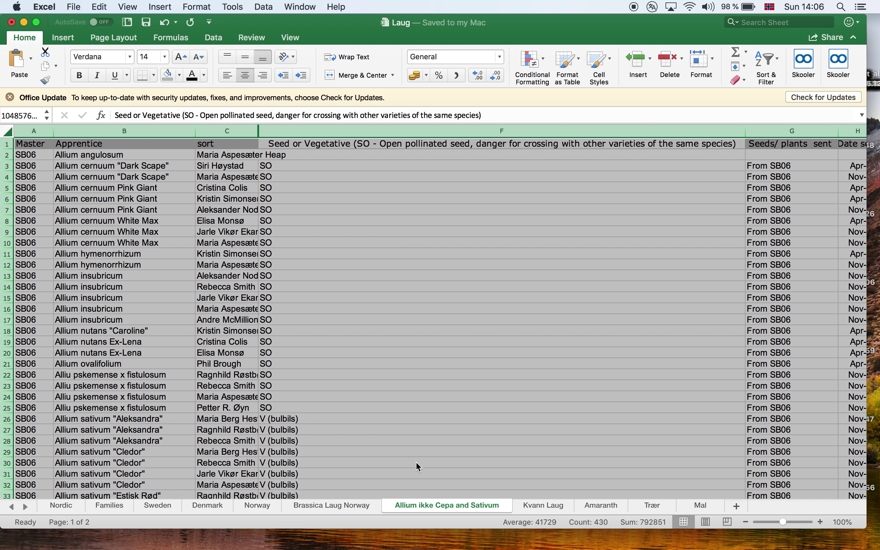
{"action": "key", "text": "super+c"}
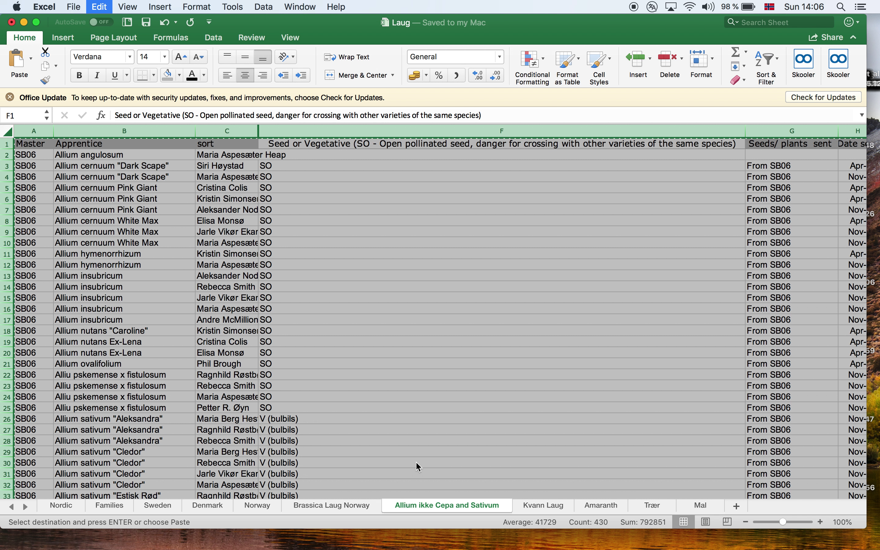
{"action": "key", "text": "super+n"}
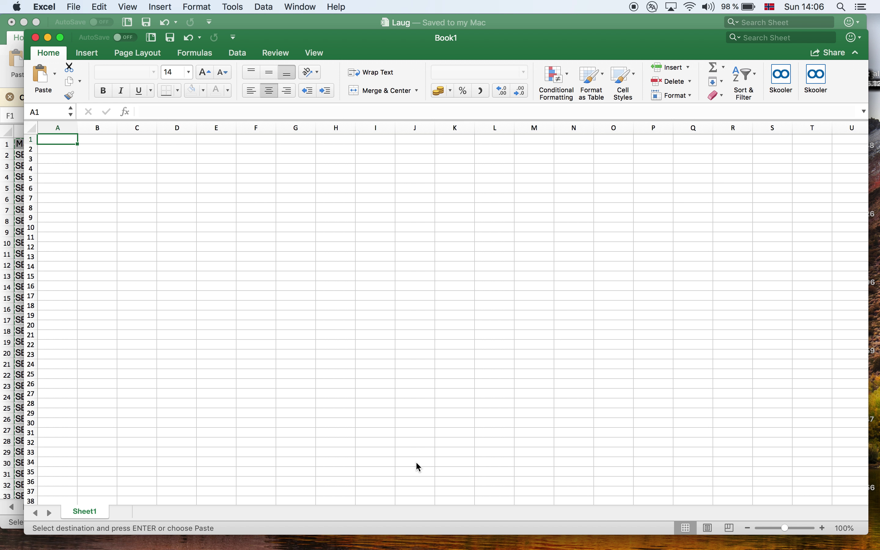
{"action": "key", "text": "super+v"}
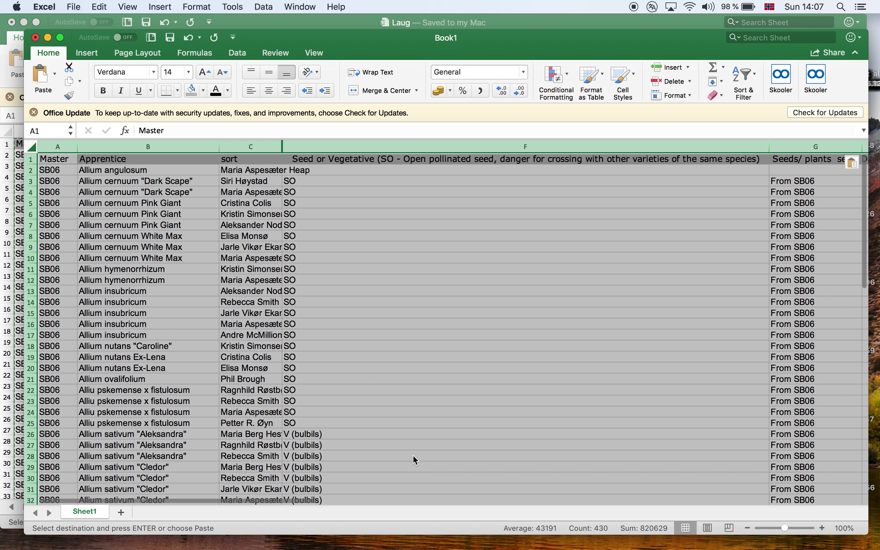
Delete the Seed or Vegetative column (F) from the new workbook
{"action": "left_click", "coordinate": [414, 146]}
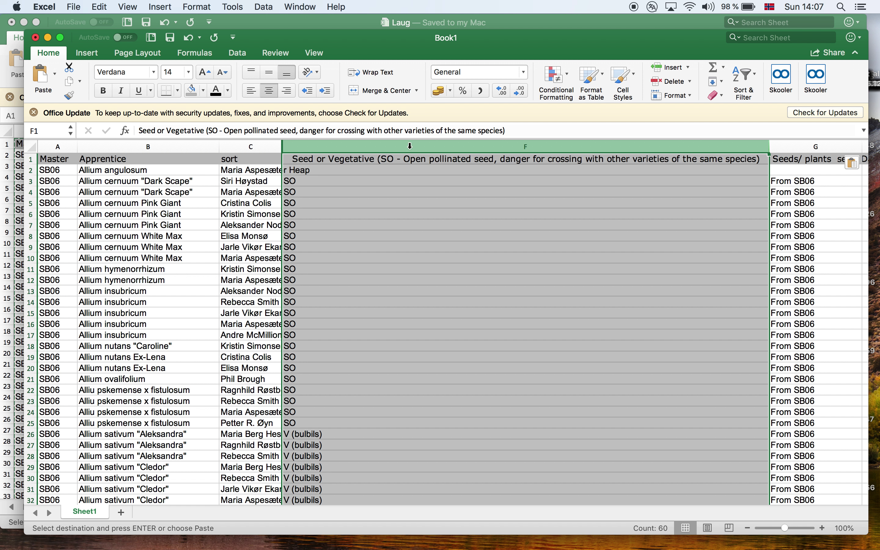
{"action": "right_click", "coordinate": [409, 145]}
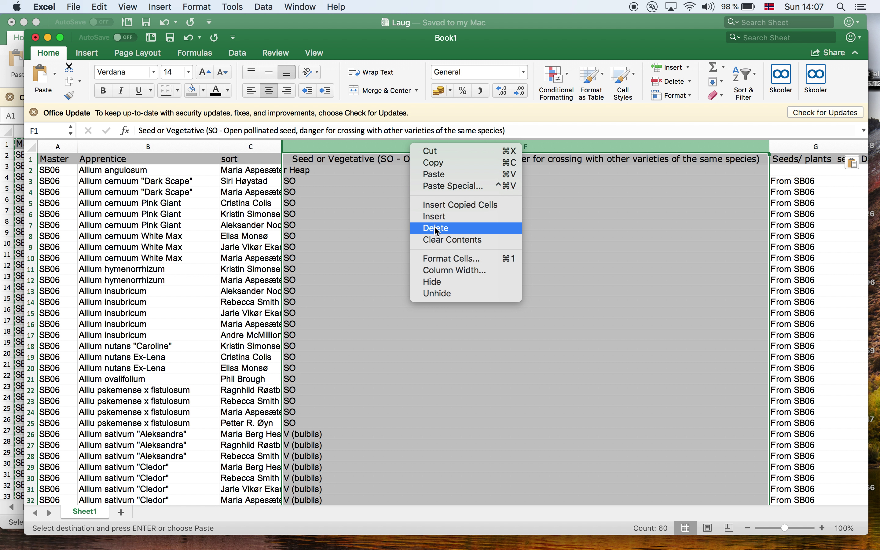
{"action": "left_click", "coordinate": [453, 229]}
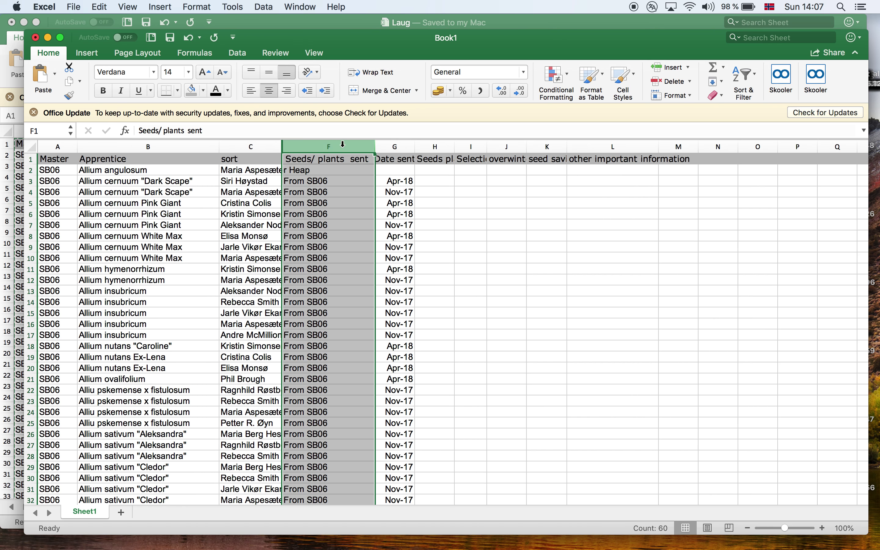
Widen the sort column (C) to fit the full names and review the remaining columns of the copied table
{"action": "left_click", "coordinate": [440, 143]}
{"action": "left_click", "coordinate": [441, 159]}
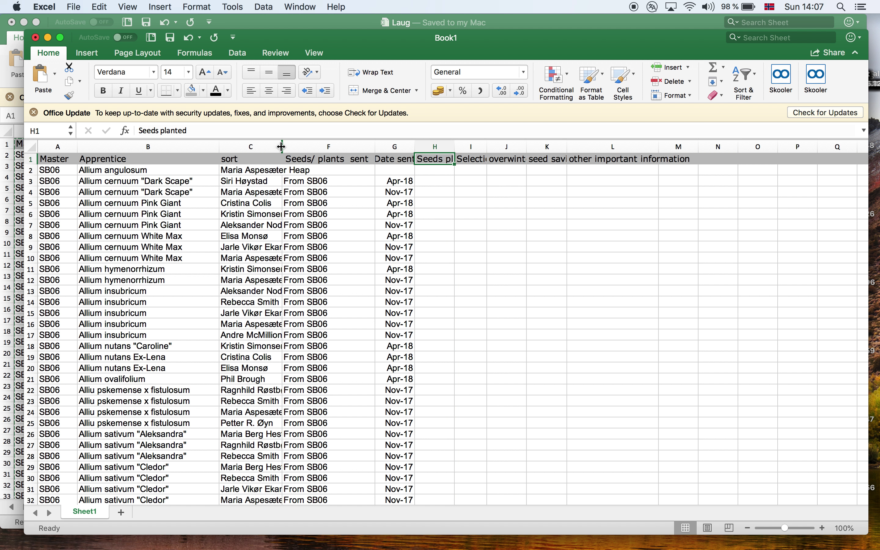
{"action": "left_click_drag", "start_coordinate": [283, 145], "coordinate": [350, 142]}
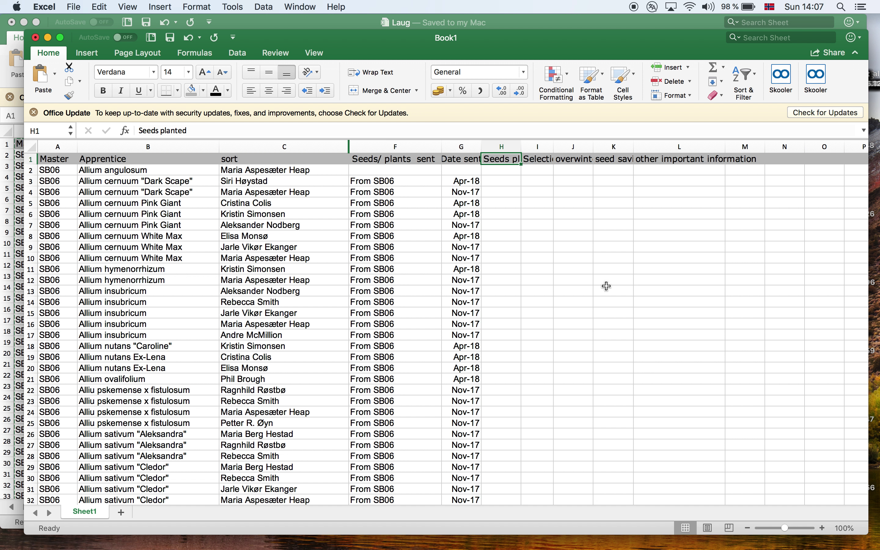
{"action": "scroll", "coordinate": [607, 287], "scroll_direction": "right", "scroll_amount": 5}
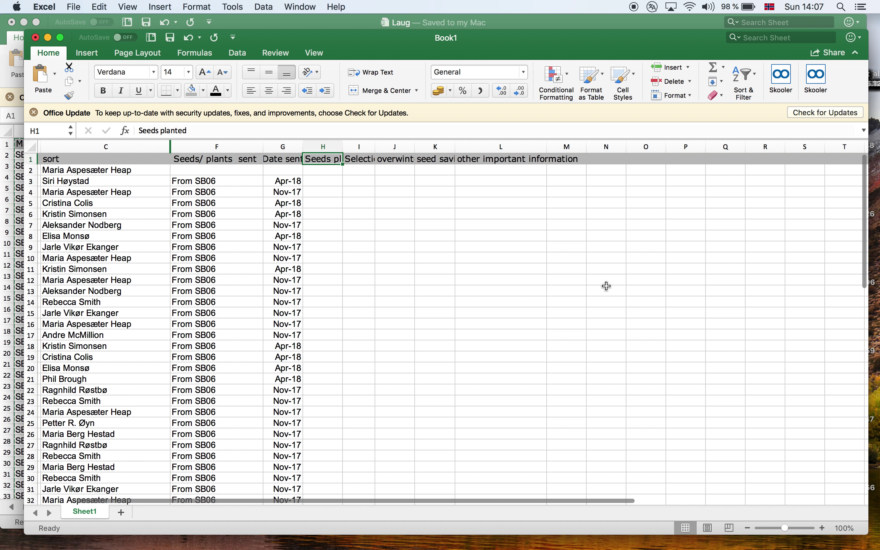
{"action": "scroll", "coordinate": [606, 286], "scroll_direction": "left", "scroll_amount": 5}
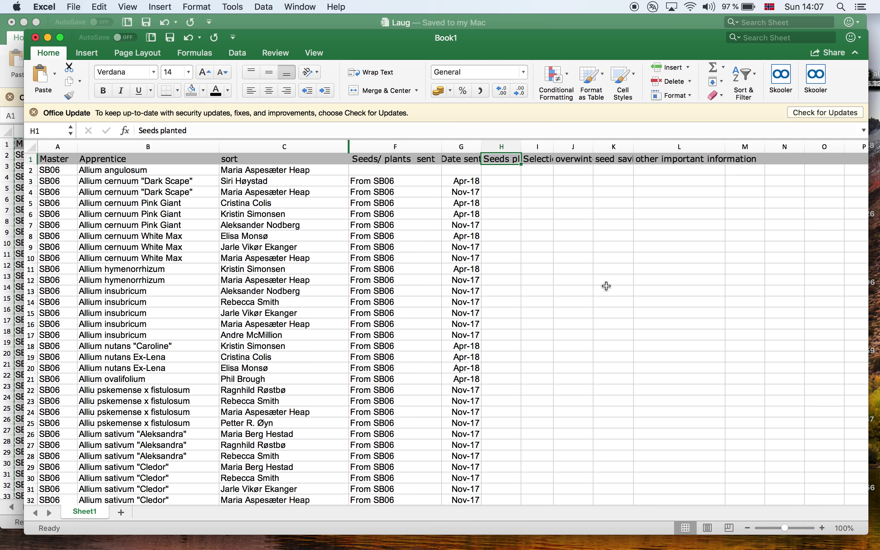
Switch to the presentation's Brassica Laug slide
{"action": "key", "text": "ctrl+Right"}
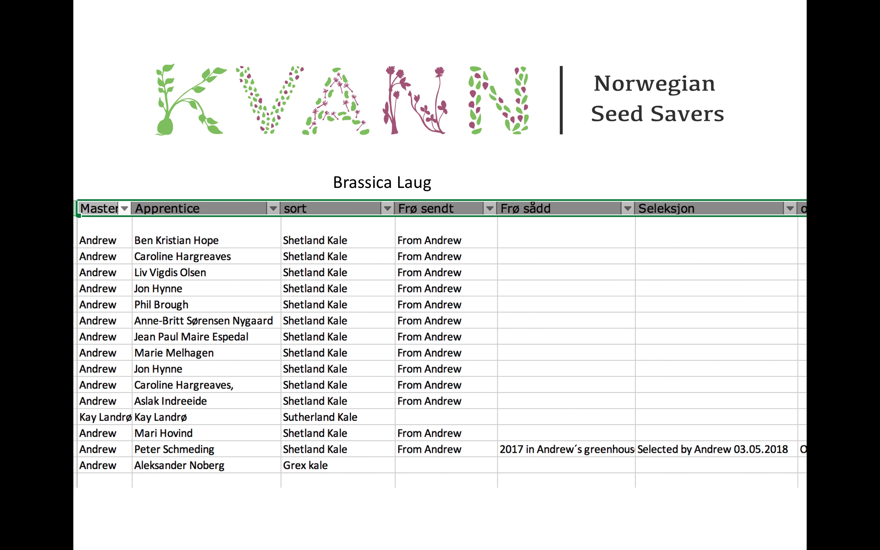